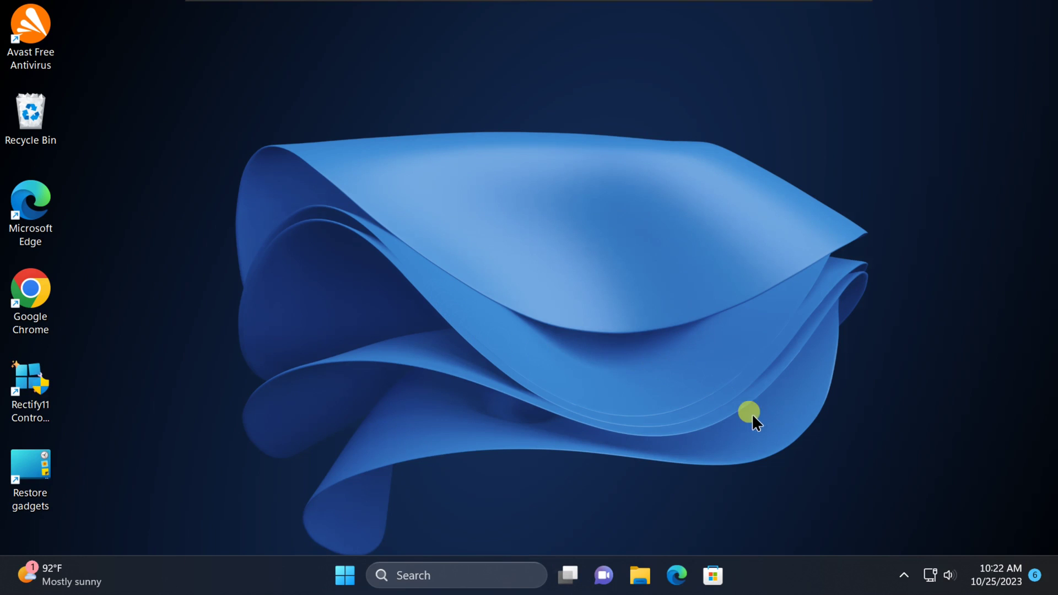
Check Windows Security's Firewall & network protection page, then close Windows Security.
left_click(902, 573)
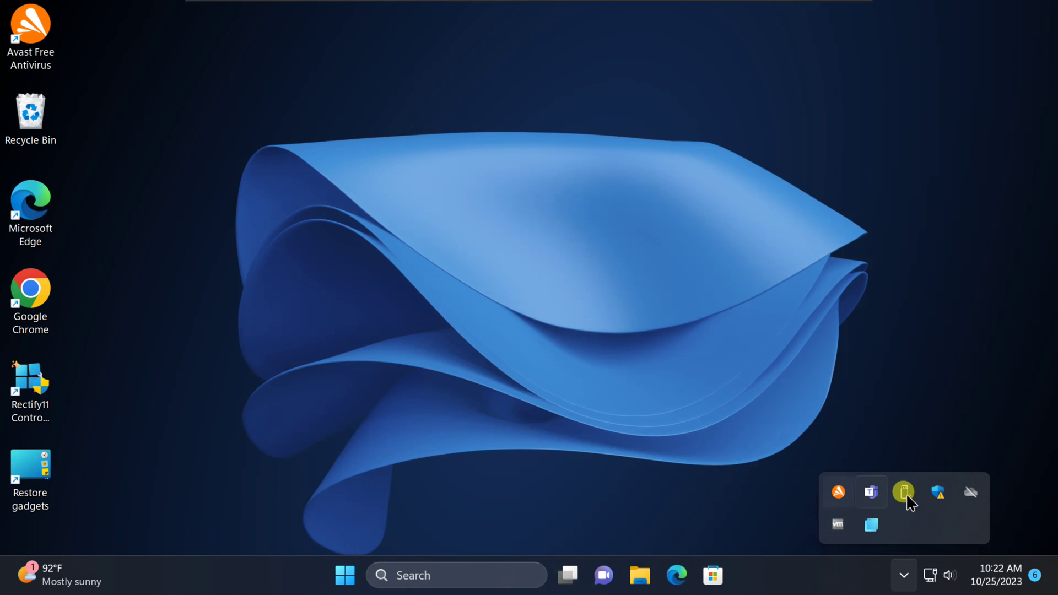
left_click(938, 491)
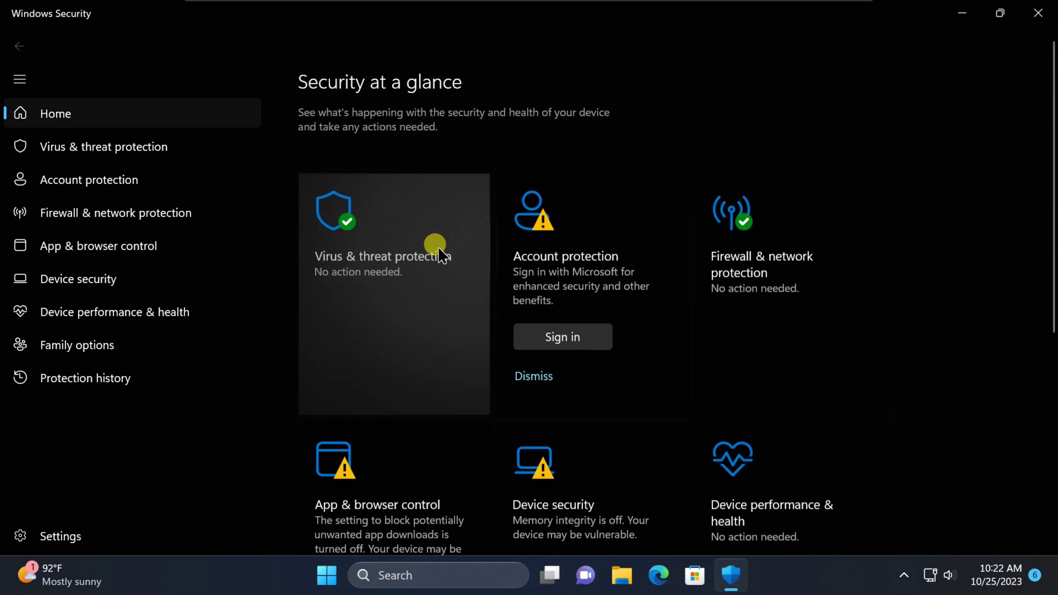
left_click(89, 213)
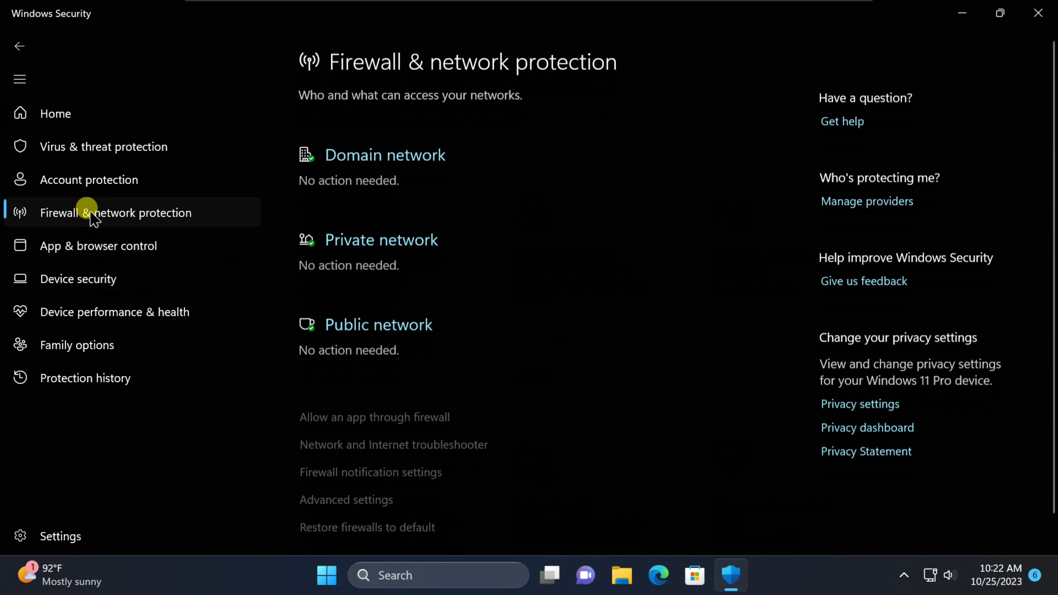
scroll(484, 386, "down", 1)
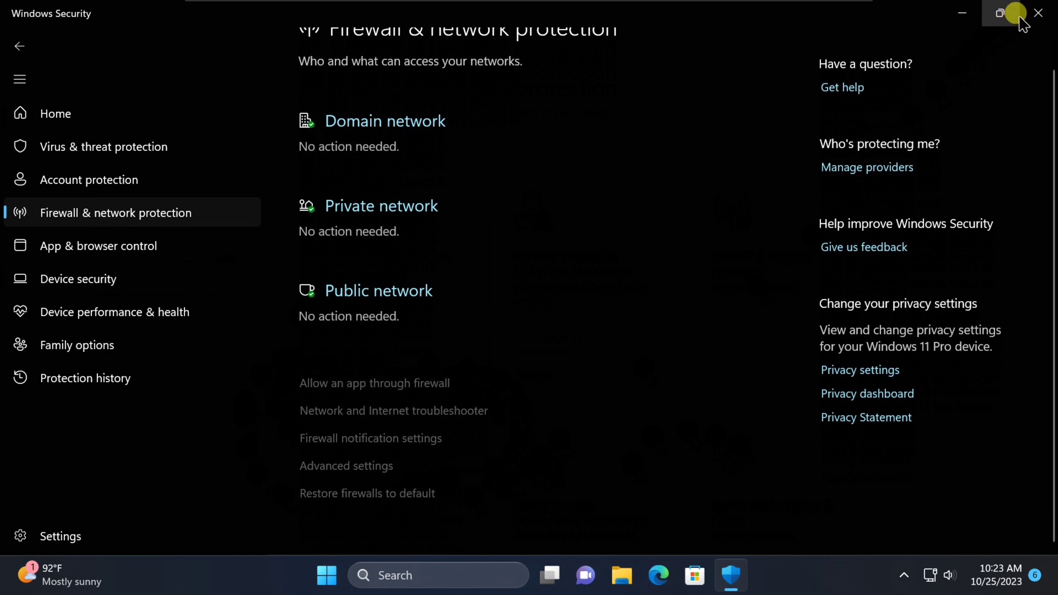
left_click(1038, 12)
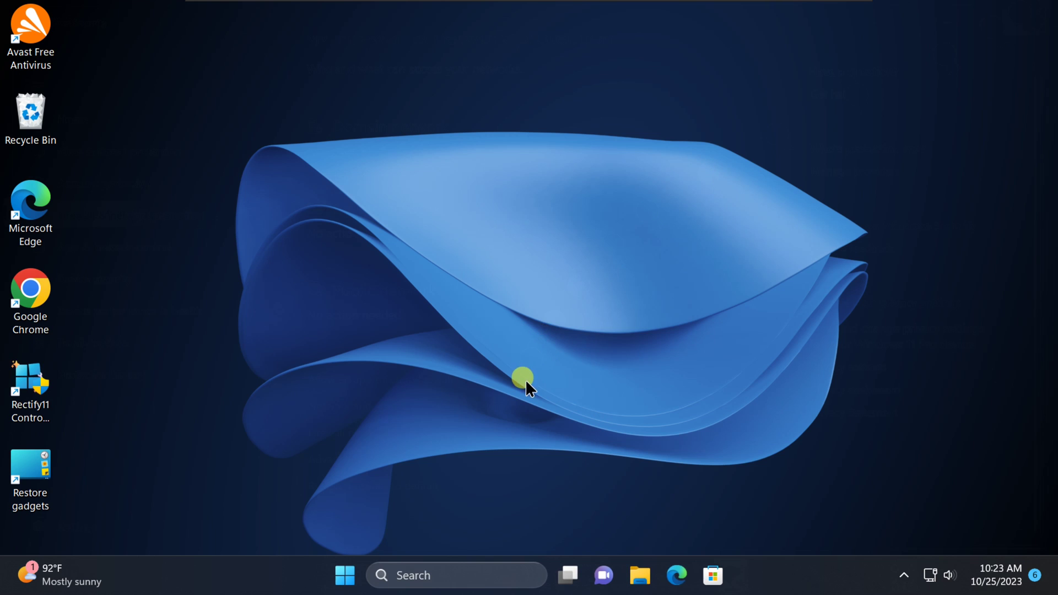
Open Avast's Protection > Firewall page from the tray and switch the firewall toggle off.
left_click(903, 575)
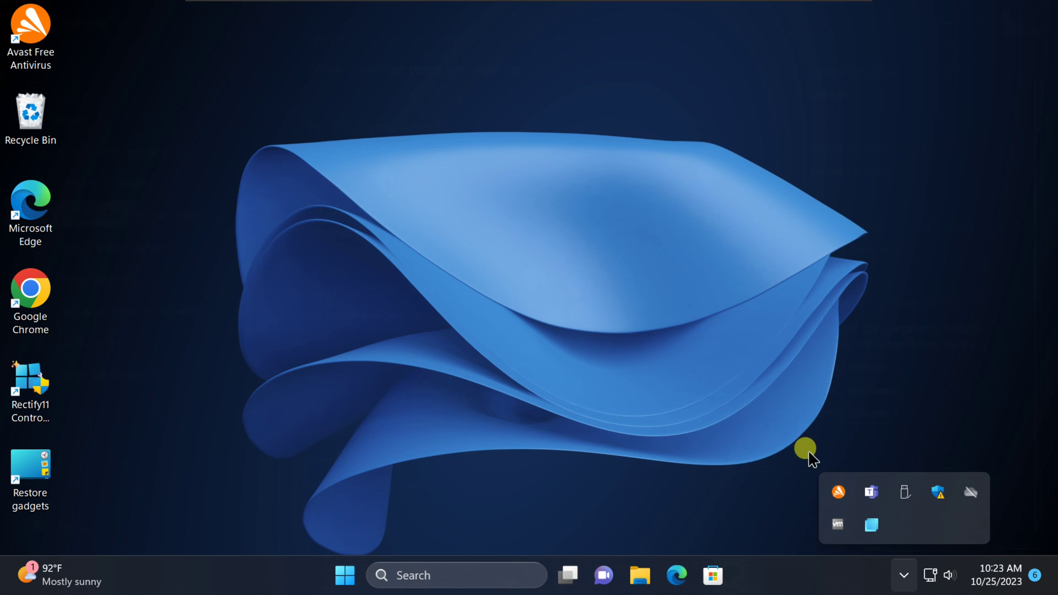
left_click(835, 493)
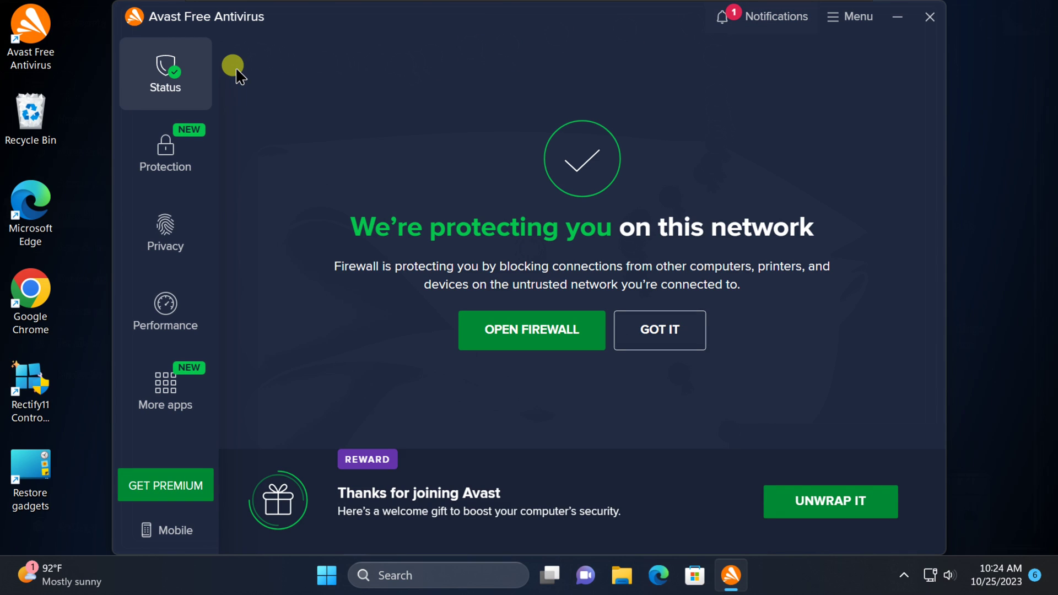
left_click(164, 169)
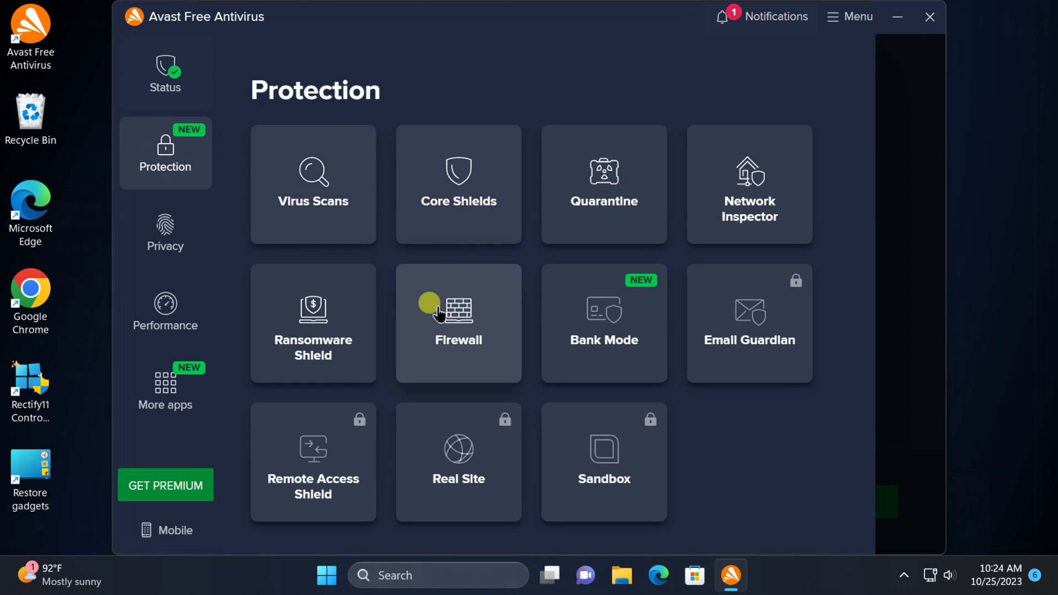
left_click(455, 331)
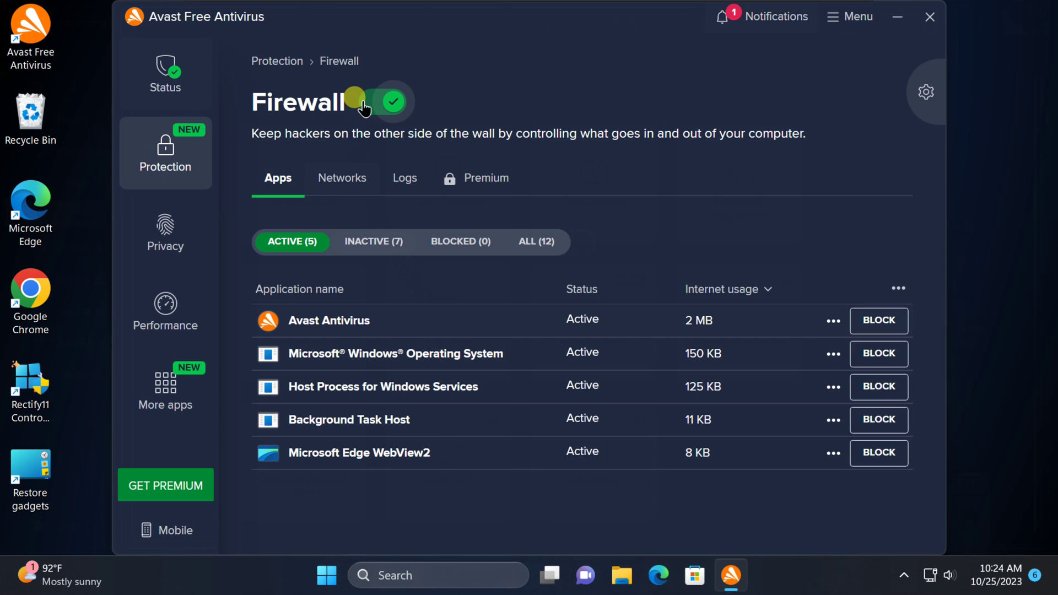
left_click(363, 106)
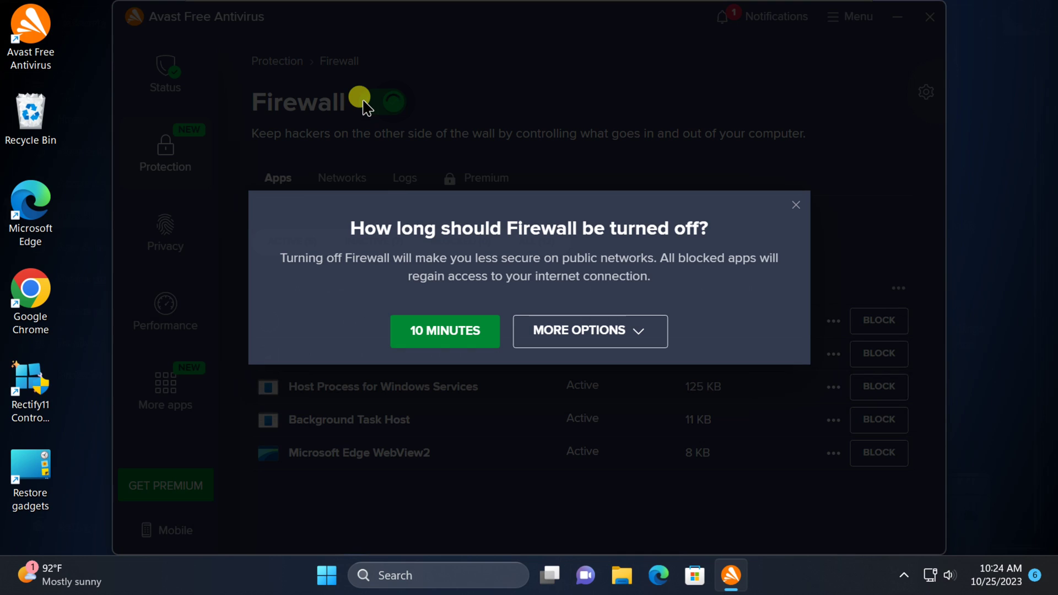
Stop Avast's firewall 'Until I turn it on again', then close Avast.
left_click(637, 334)
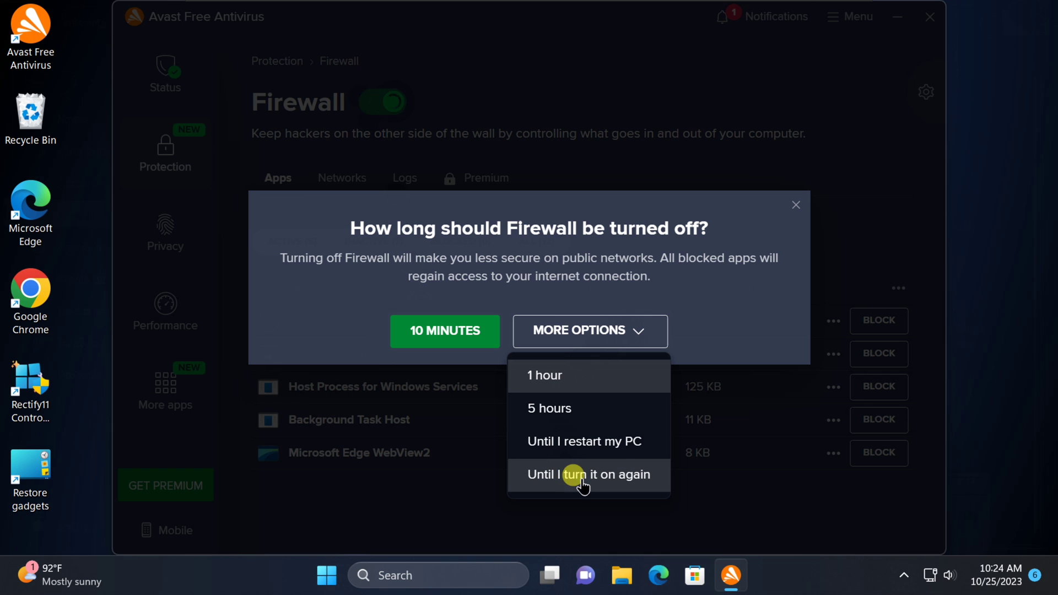
left_click(567, 478)
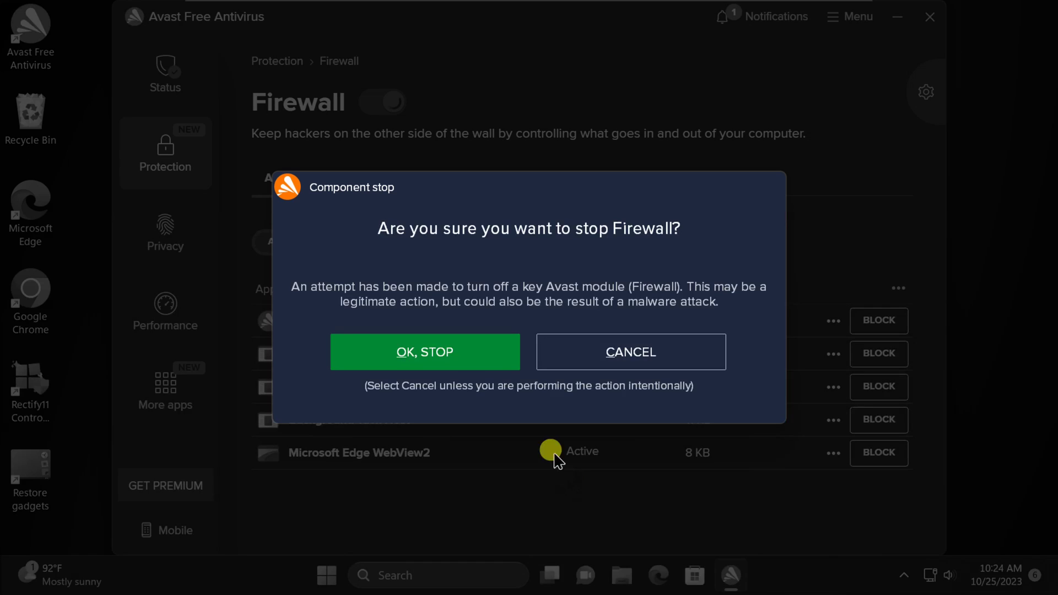
left_click(420, 359)
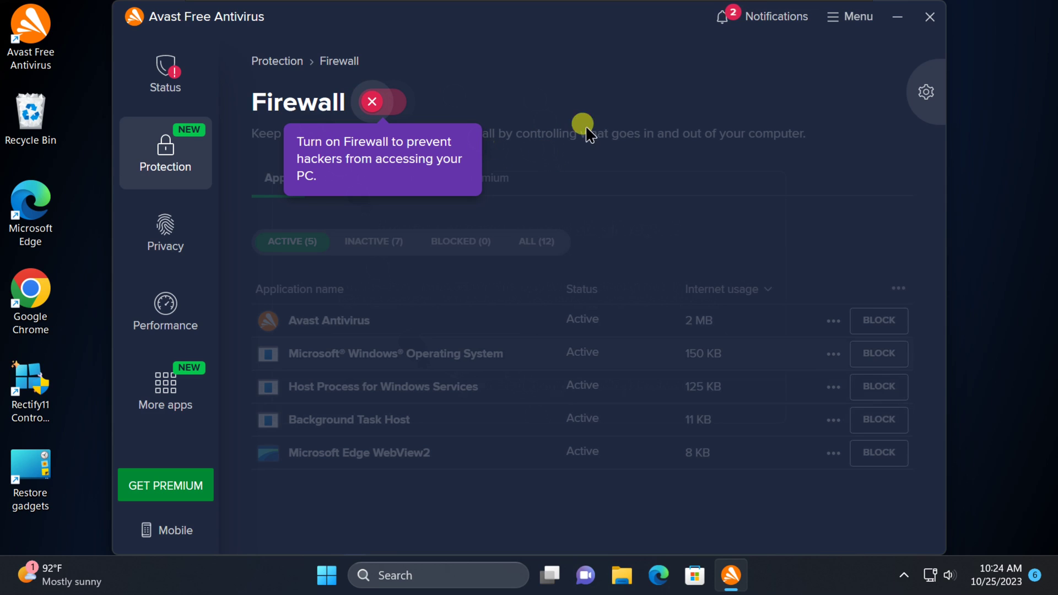
left_click(930, 14)
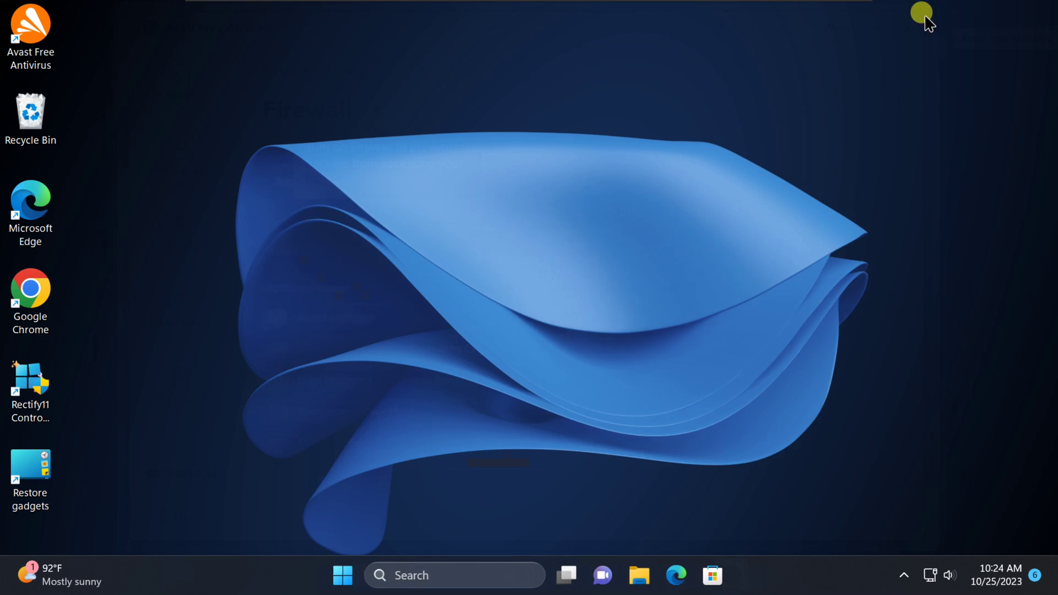
Reach Firewall & network protection via Settings > Privacy & security > Windows Security.
left_click(346, 581)
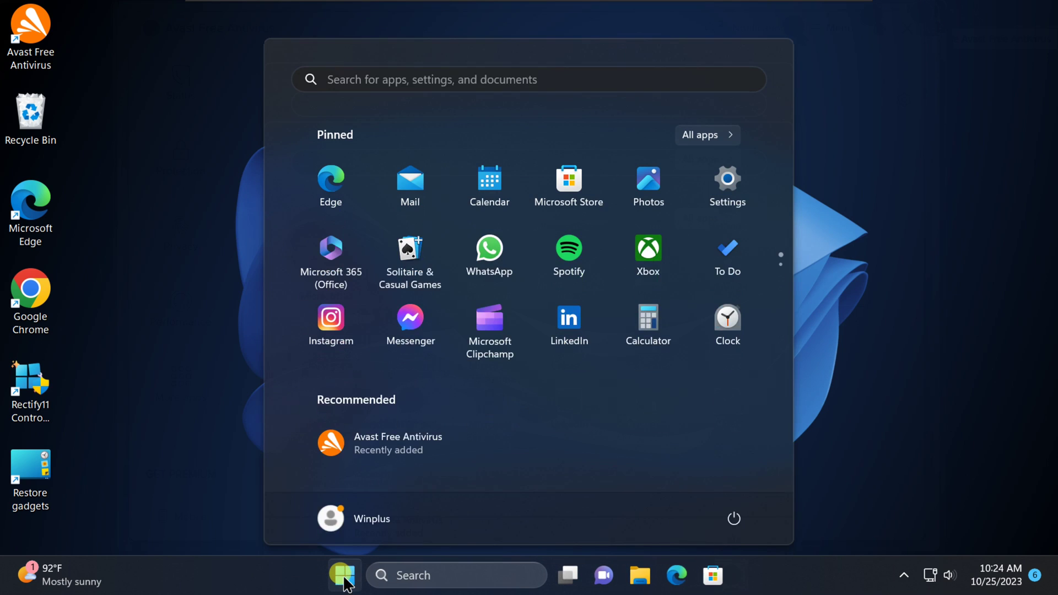
left_click(737, 189)
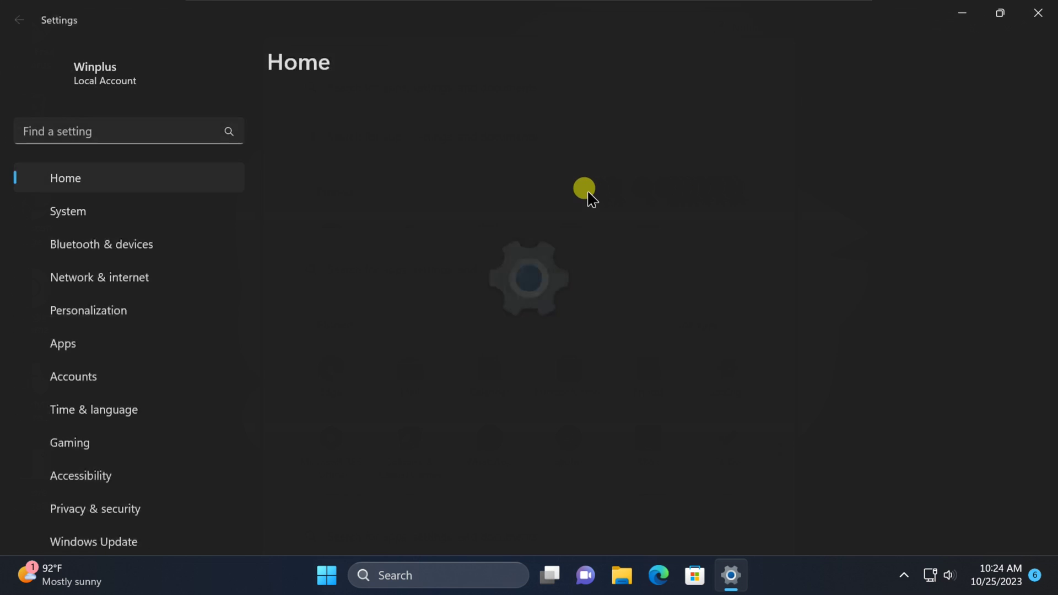
scroll(126, 455, "down", 1)
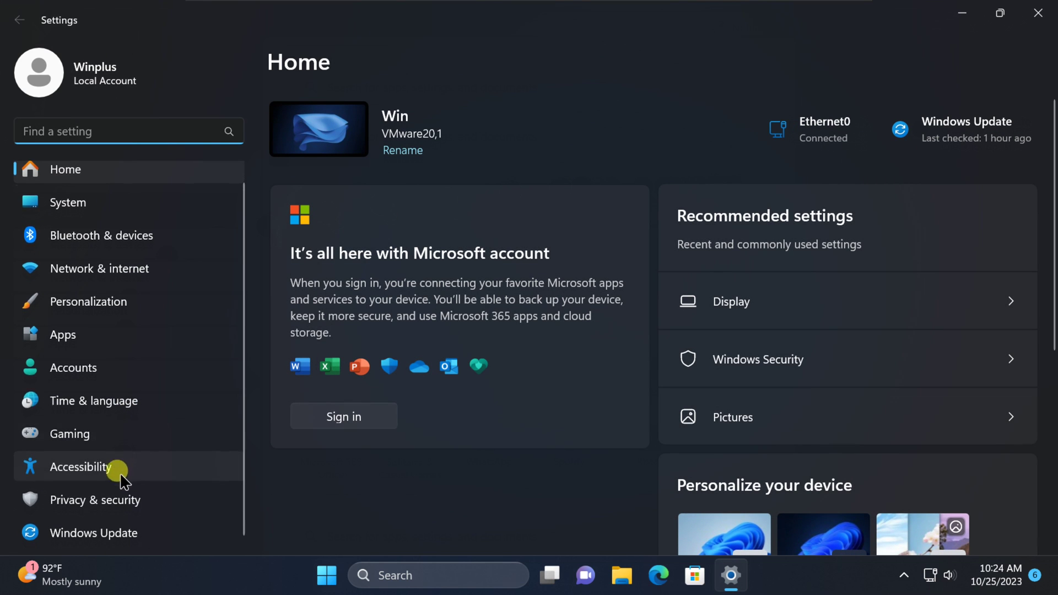
left_click(83, 497)
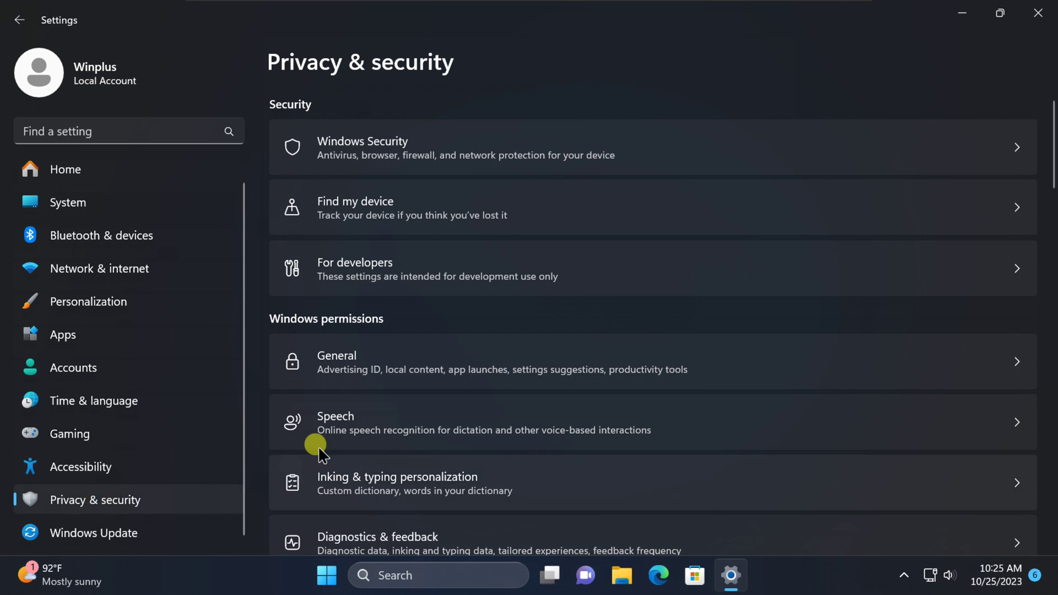
left_click(436, 148)
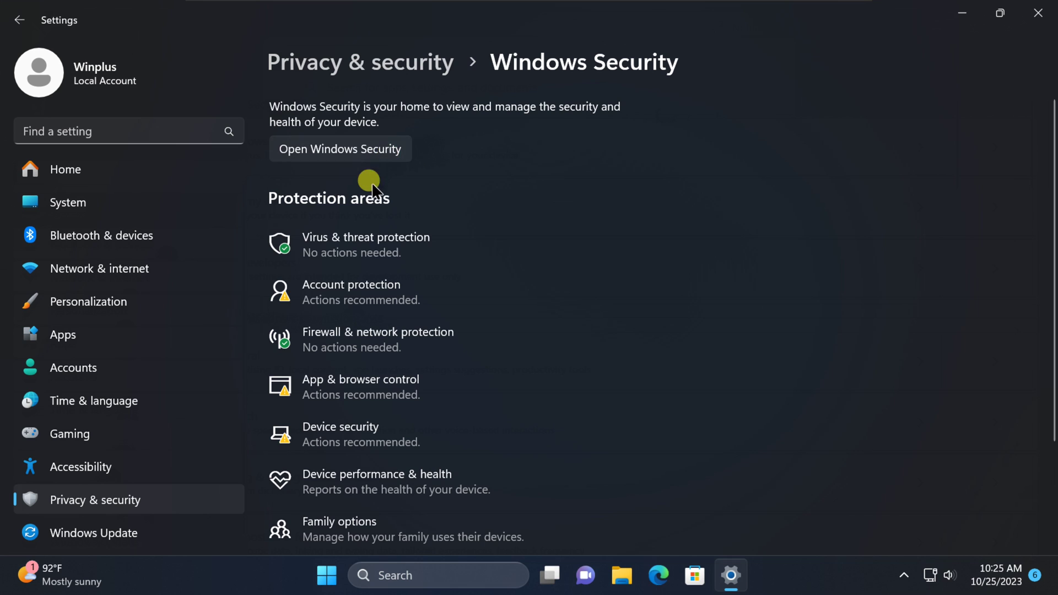
scroll(508, 350, "down", 2)
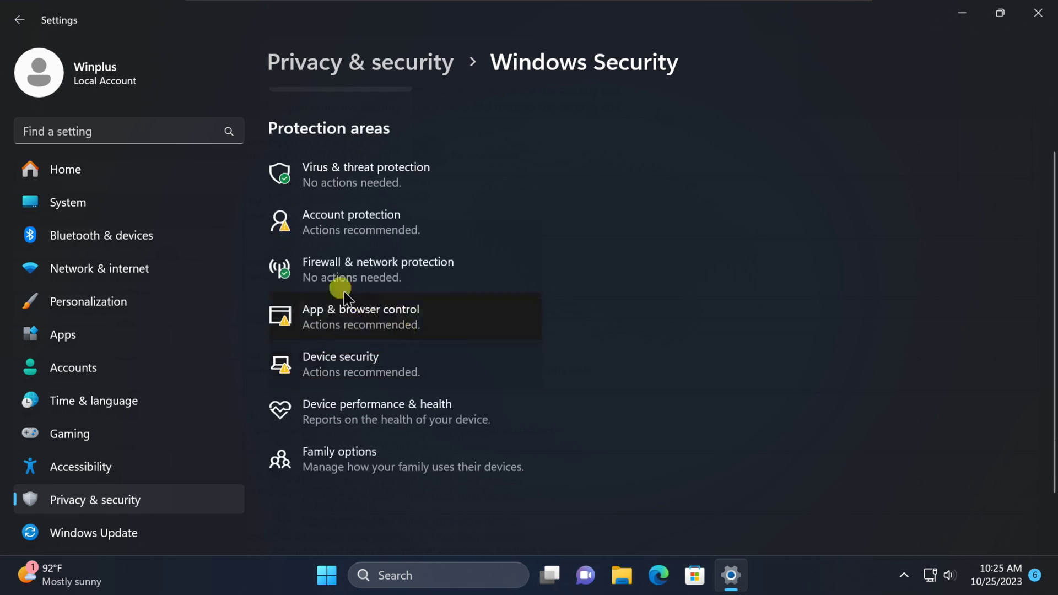
left_click(384, 270)
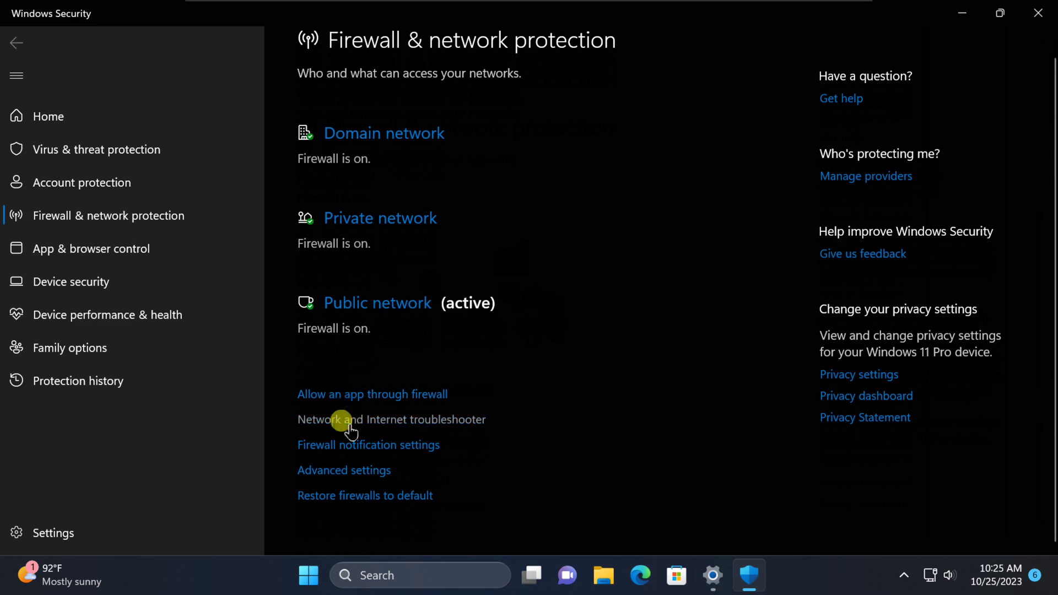
Launch the firewall's Advanced settings, approve the UAC prompt, then close that console.
left_click(351, 475)
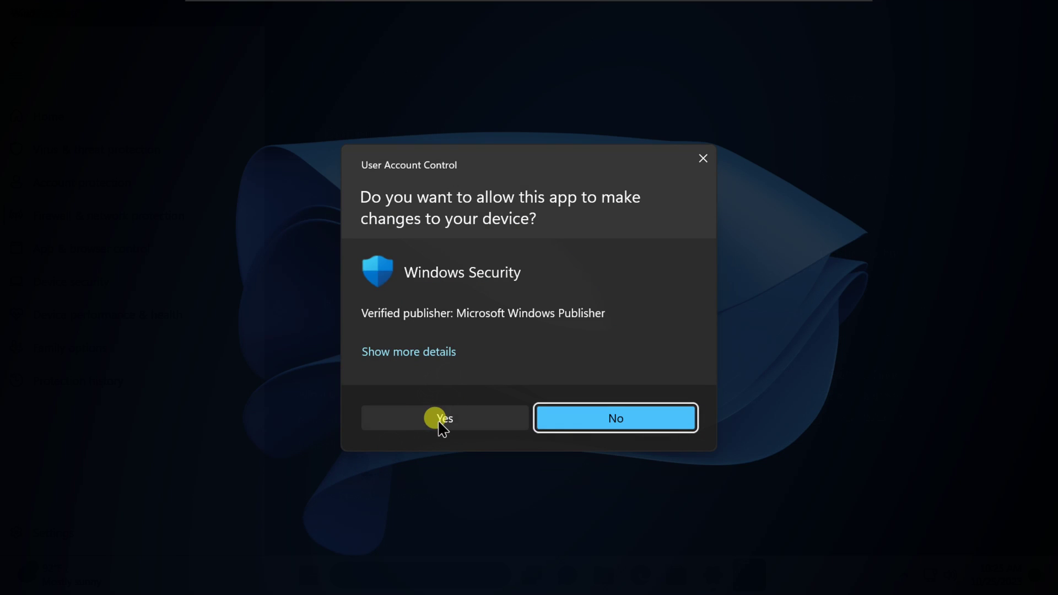
left_click(440, 421)
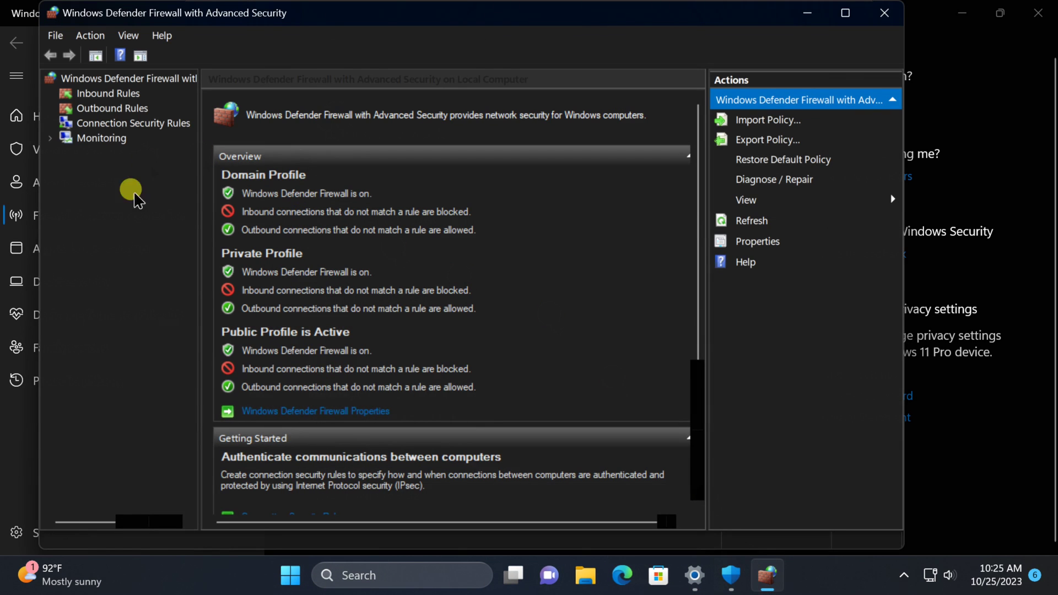
left_click(884, 13)
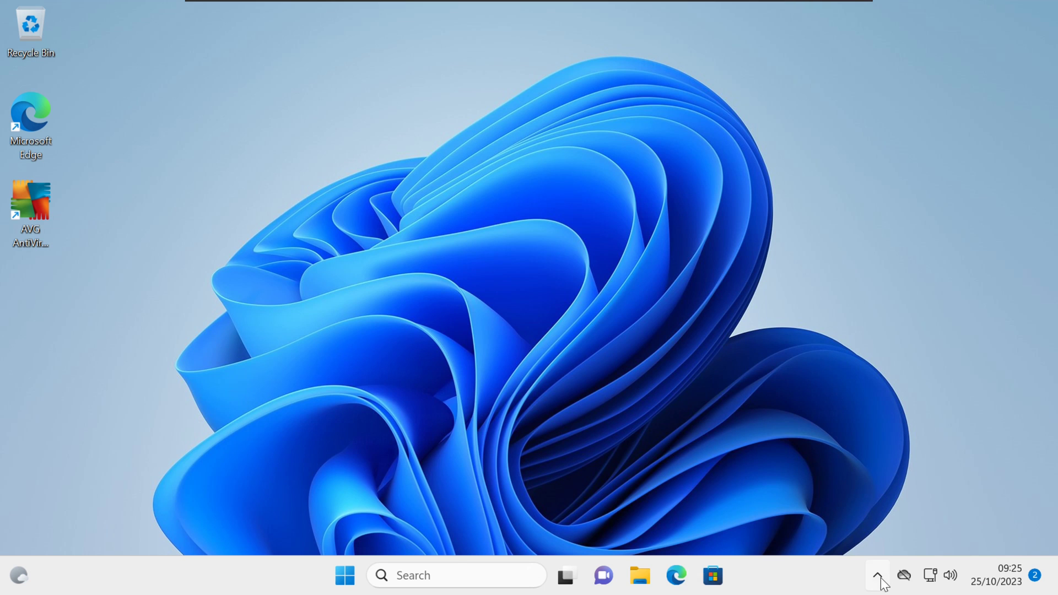
left_click(878, 576)
left_click(878, 524)
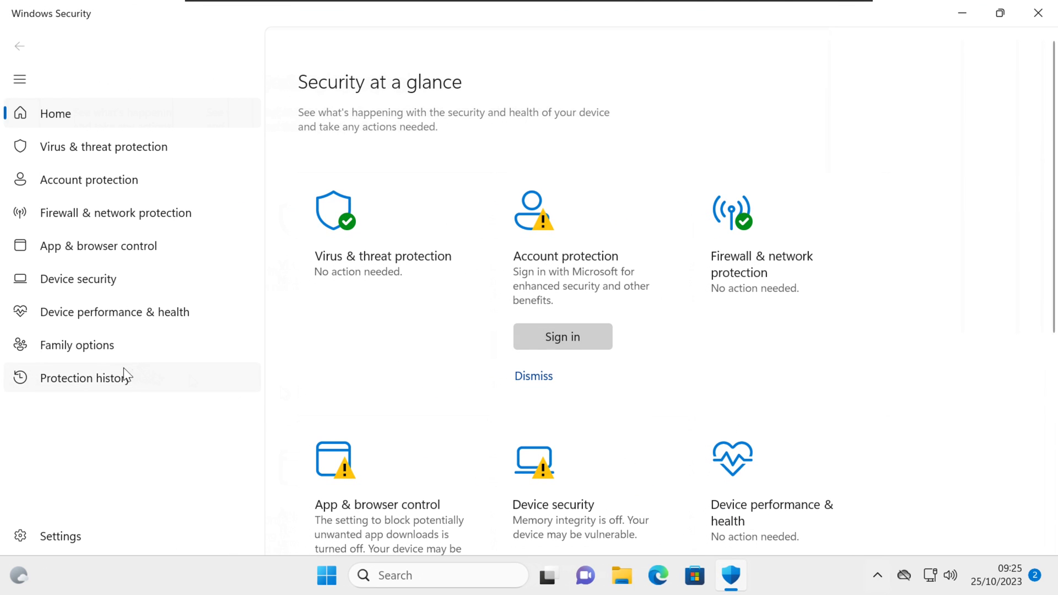
left_click(103, 217)
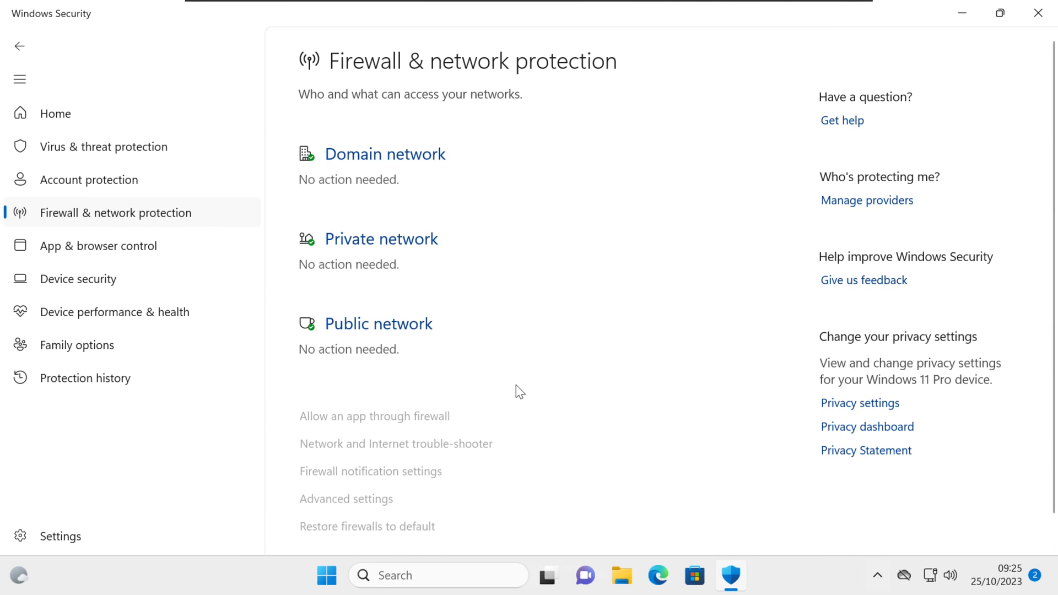
scroll(518, 391, "down", 1)
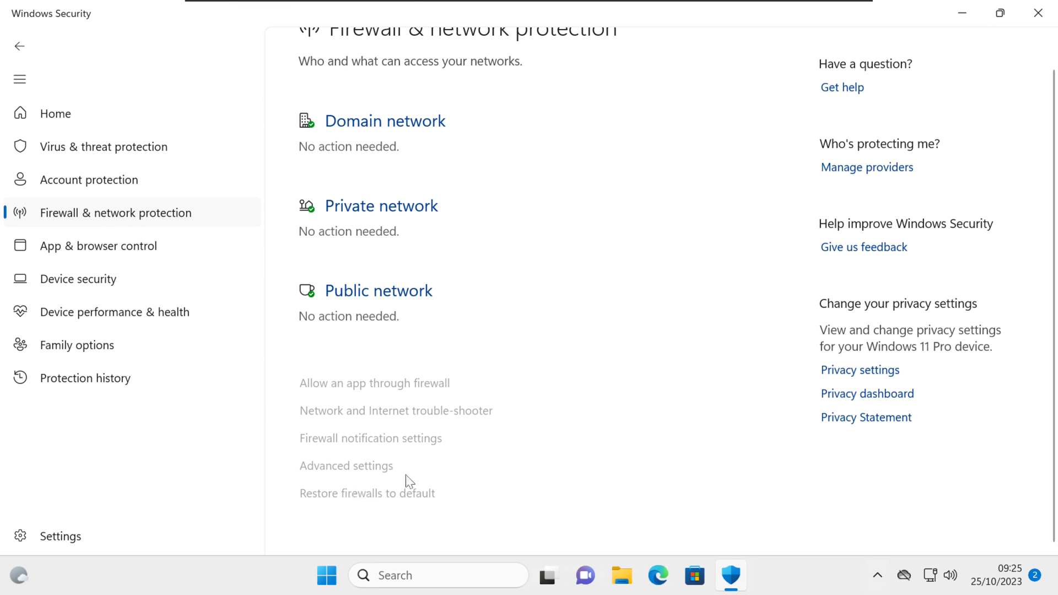
scroll(551, 458, "up", 1)
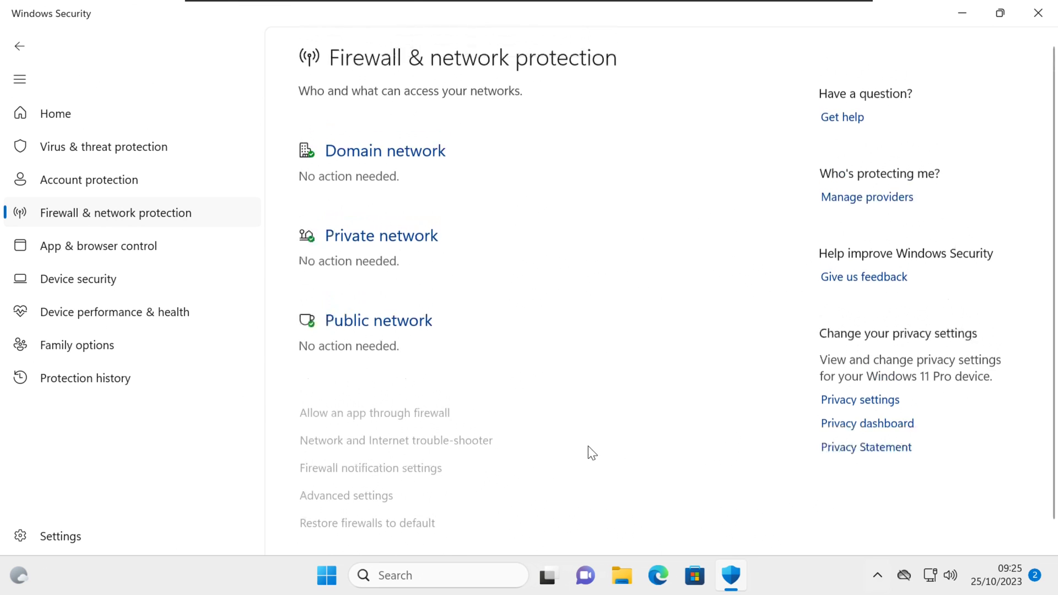
left_click(1038, 13)
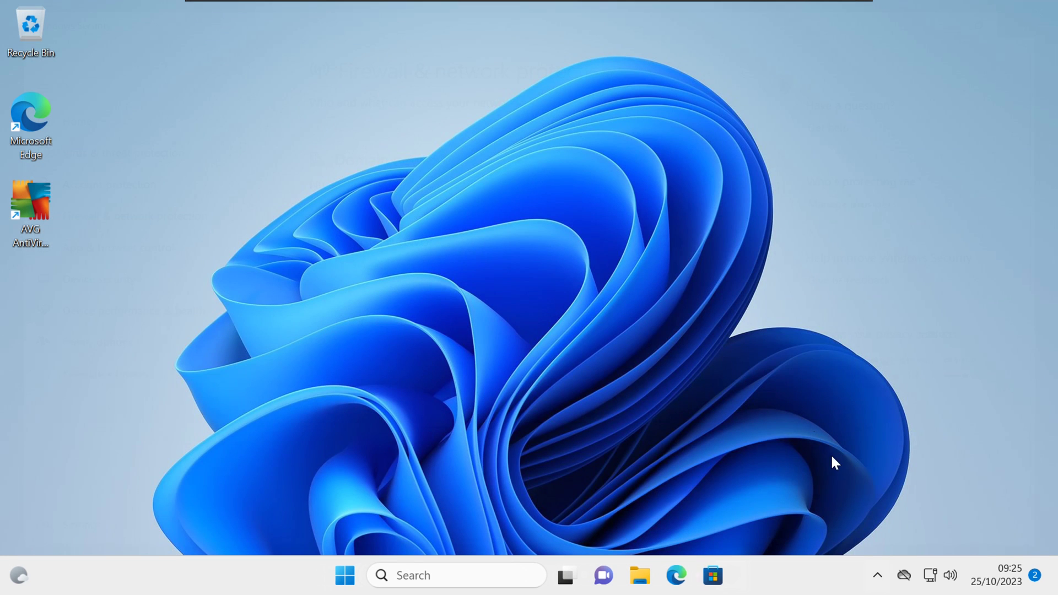
Stop AVG's Enhanced Firewall 'Until I turn it on again', then close AVG.
double_click(35, 217)
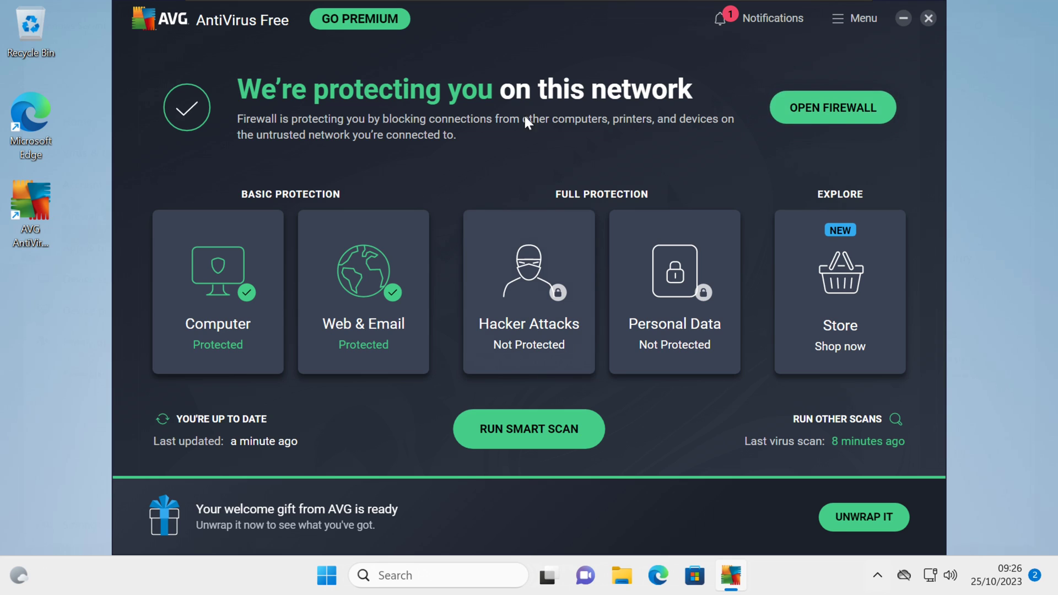
left_click(829, 112)
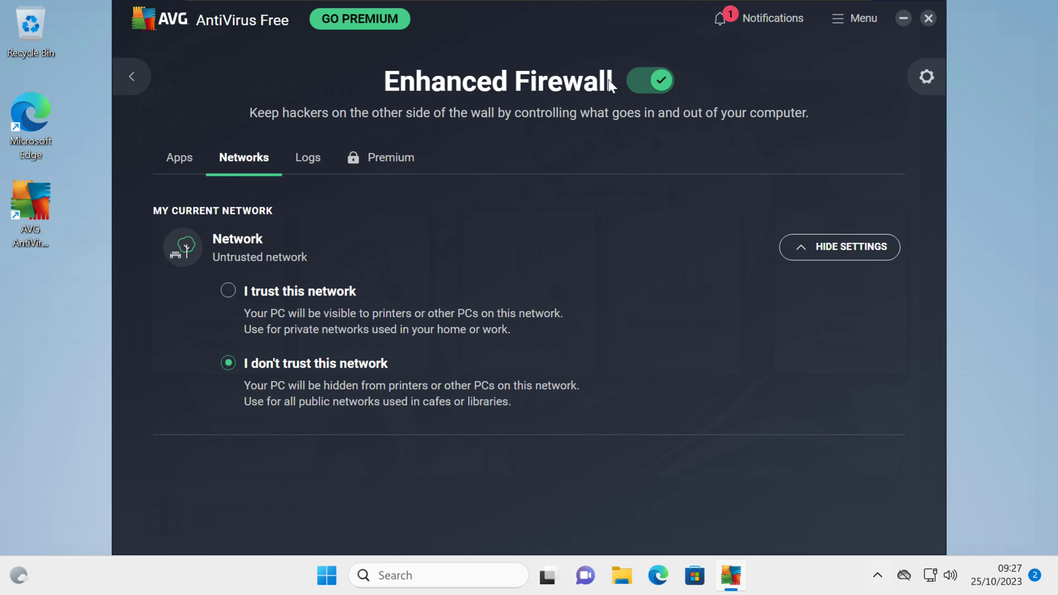
left_click(632, 86)
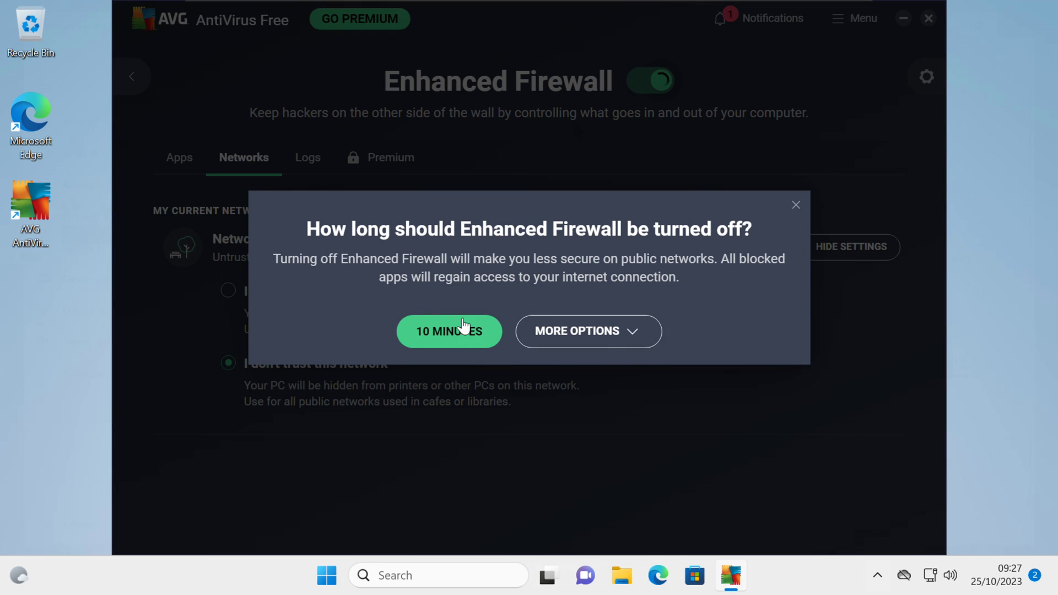
left_click(635, 335)
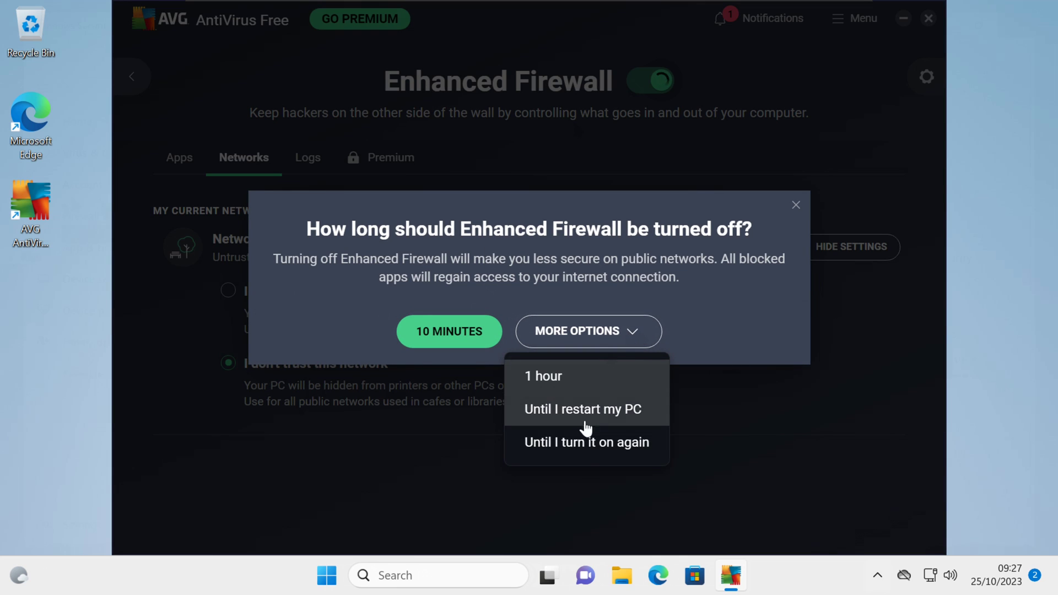
left_click(587, 444)
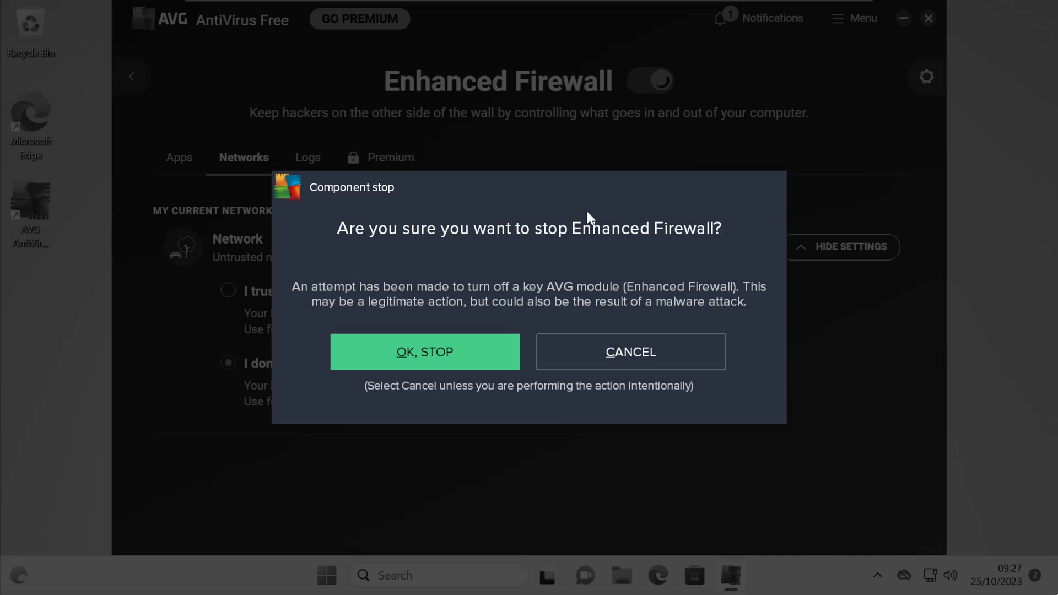
left_click(417, 368)
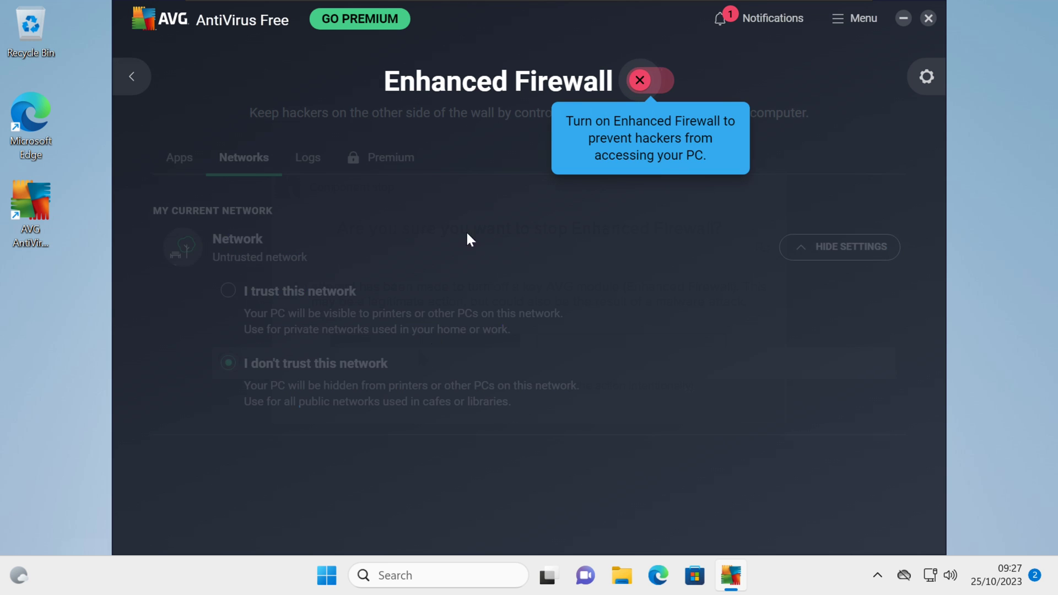
mouse_move(650, 81)
left_click(929, 18)
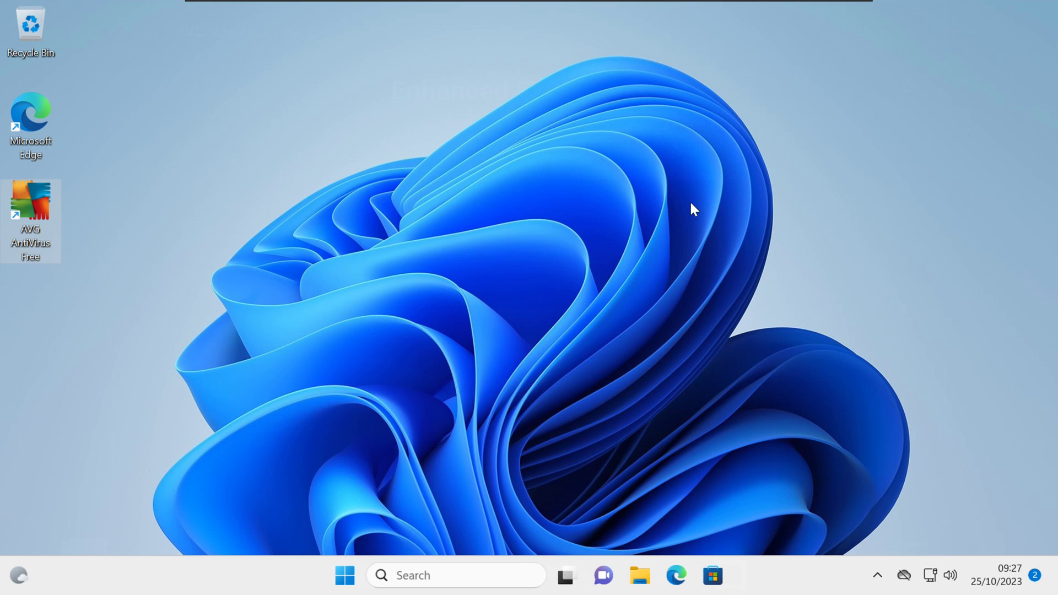
From the tray's Windows Security, launch firewall Advanced settings and approve the UAC prompt.
left_click(878, 577)
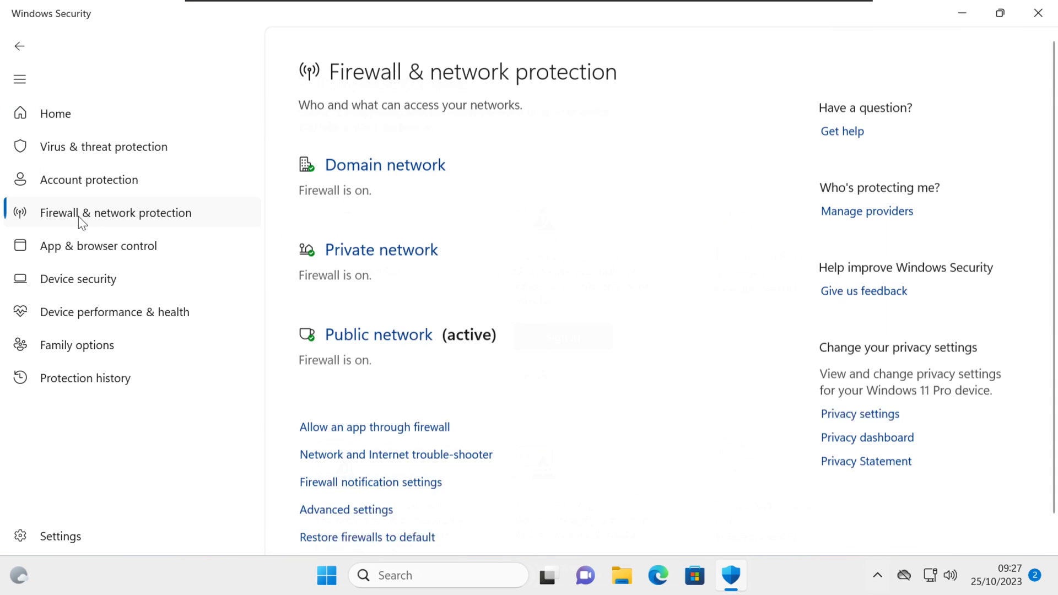
scroll(446, 502, "down", 1)
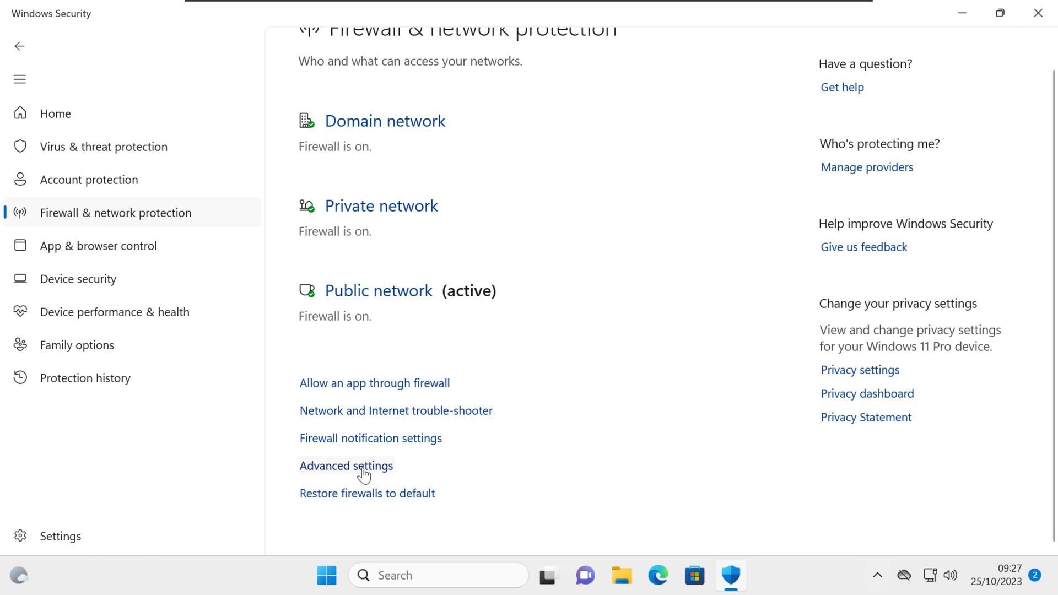
left_click(363, 473)
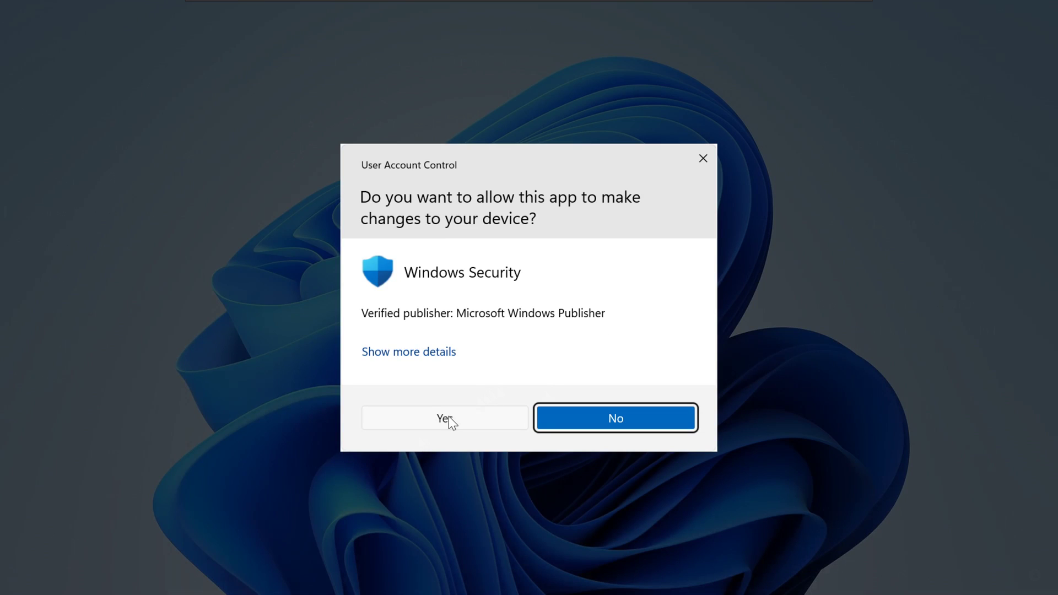
left_click(448, 417)
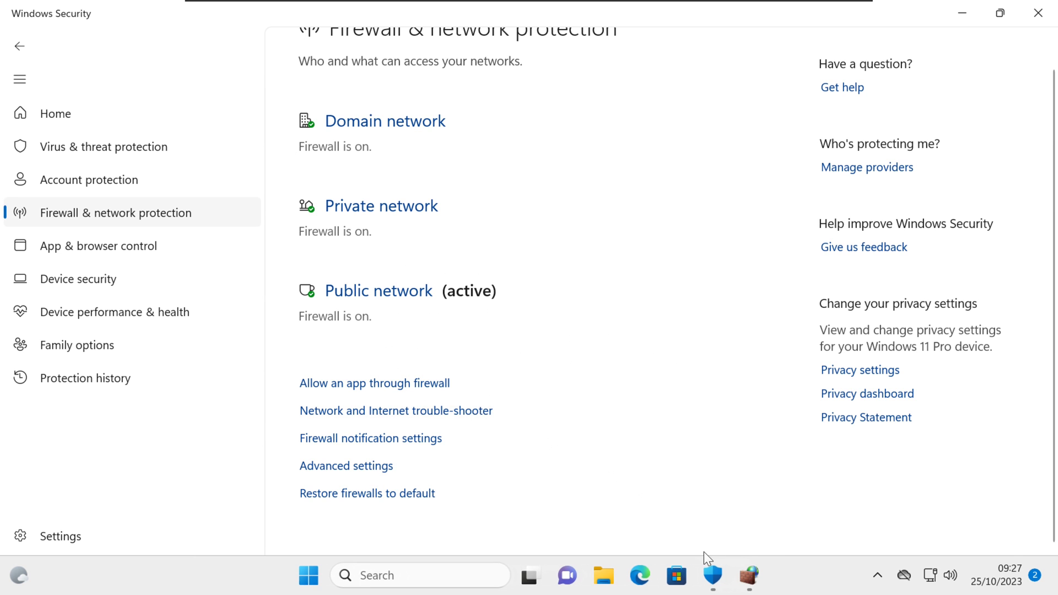
scroll(506, 353, "down", 5)
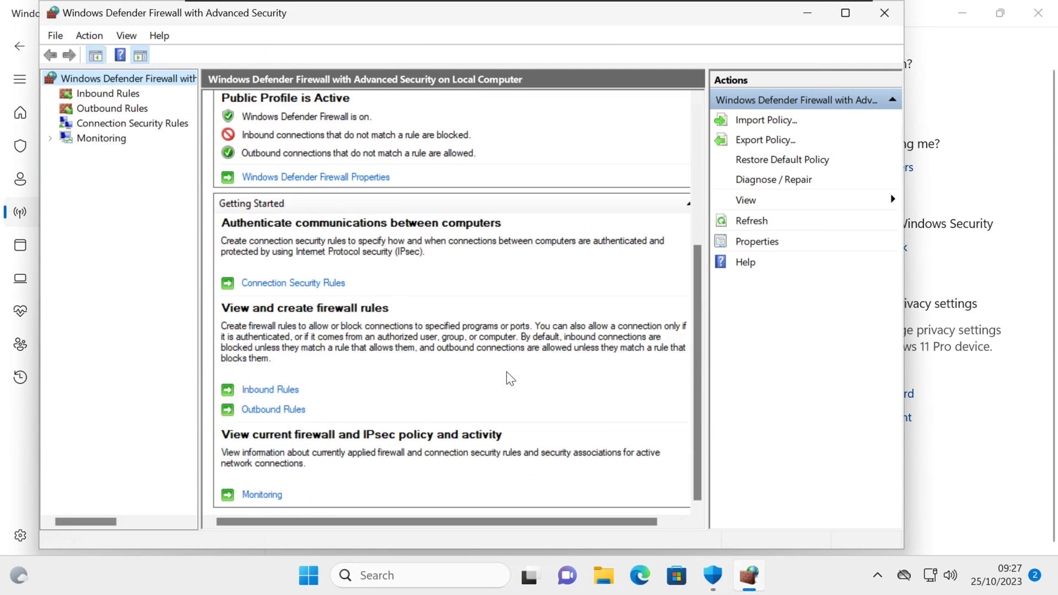